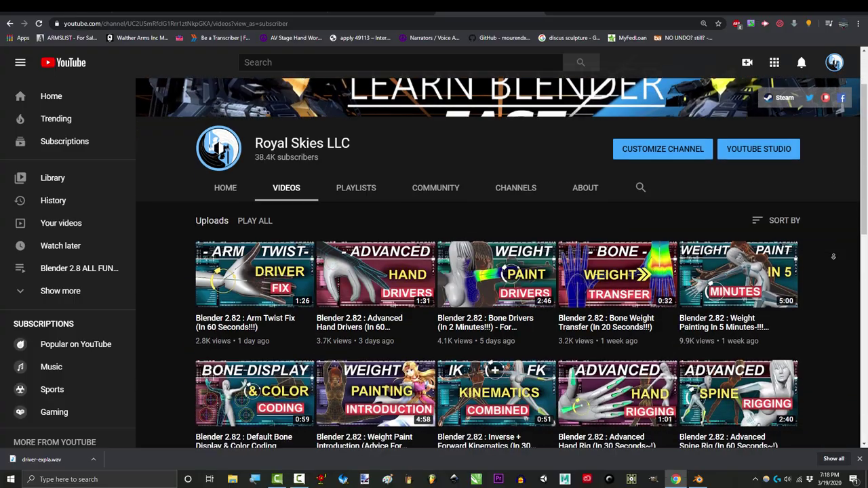
scroll(833, 256, "down", 4)
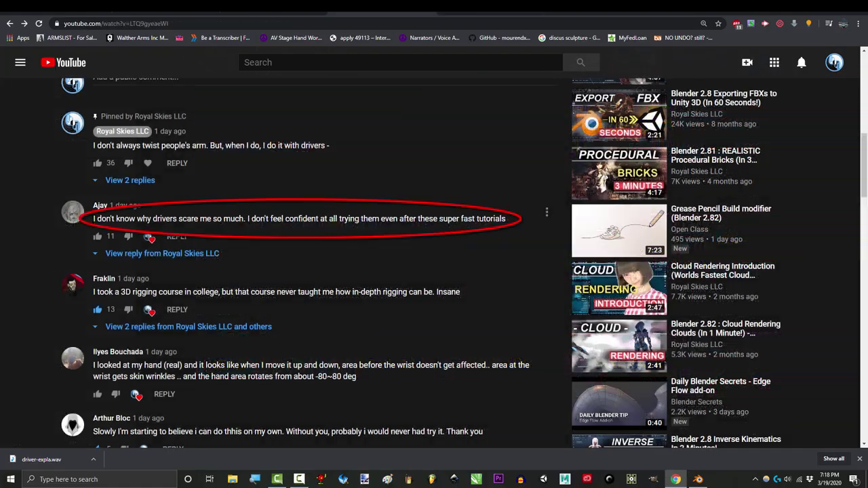
Highlight viewer comments calling drivers scary, including the expanded Scariness rating line
left_click_drag(93, 218, 196, 218)
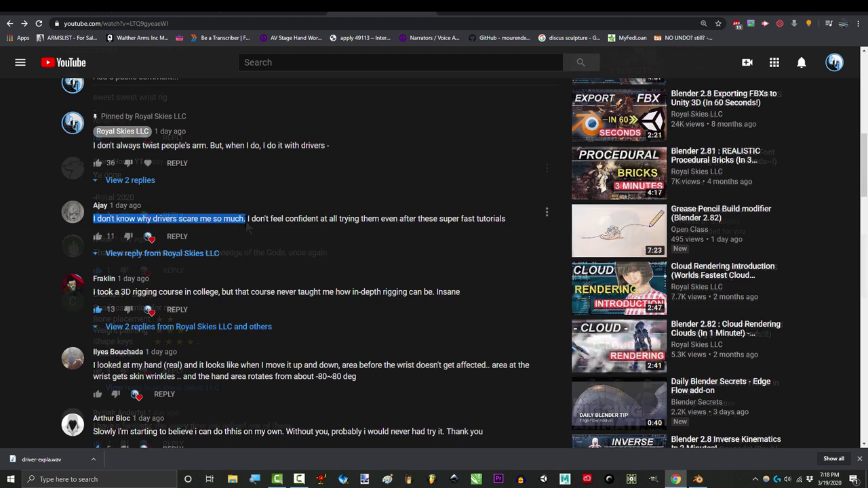
scroll(169, 282, "down", 10)
left_click(111, 264)
left_click_drag(93, 217, 155, 217)
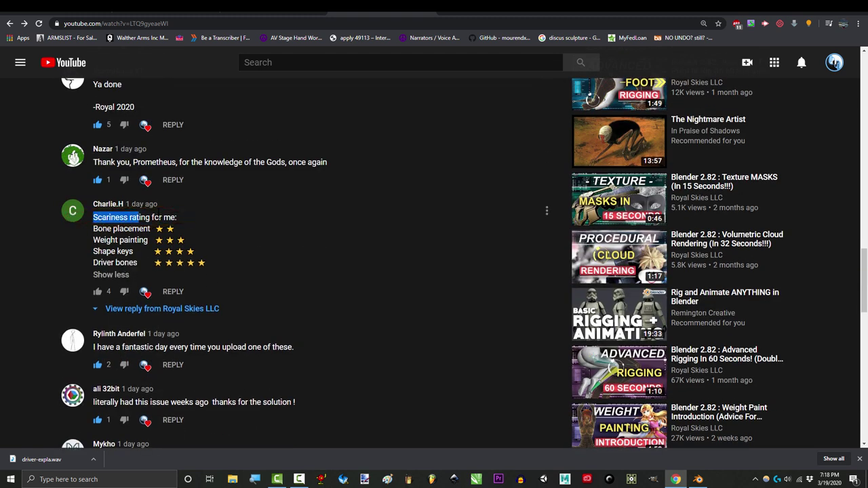
left_click(100, 262)
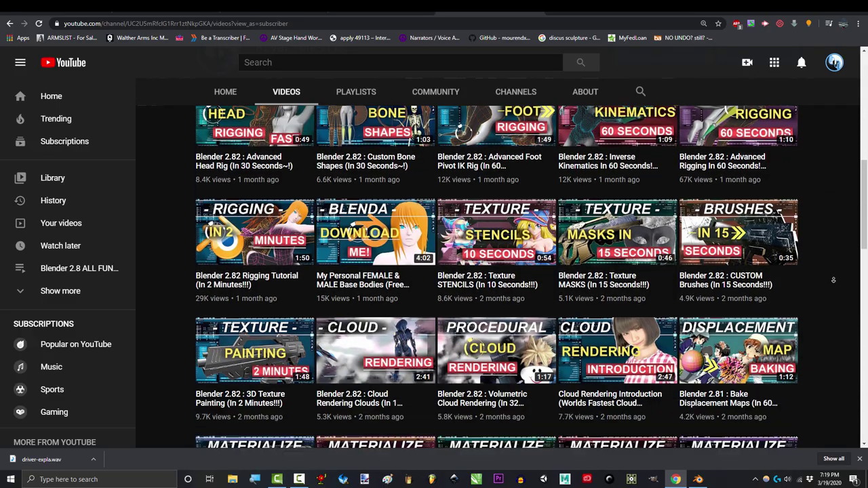
Scroll further through the comments and enlarge the I'm Too Sexy and raccoon memes
scroll(833, 279, "down", 3)
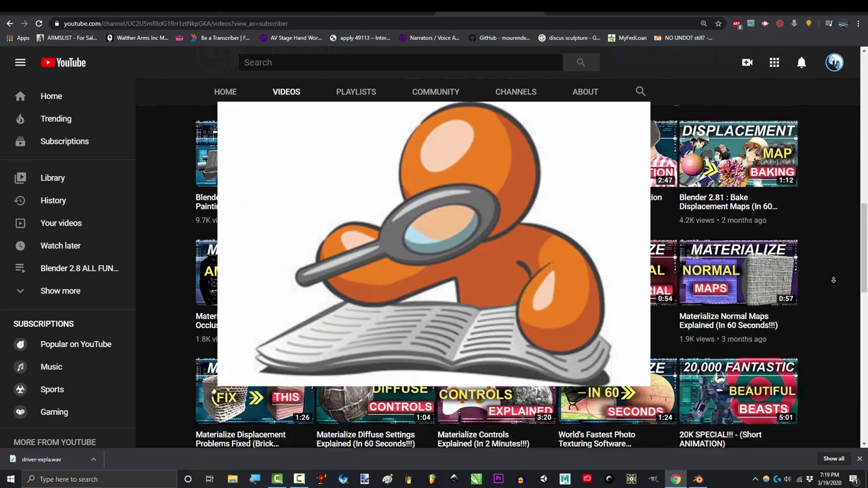
scroll(833, 279, "down", 3)
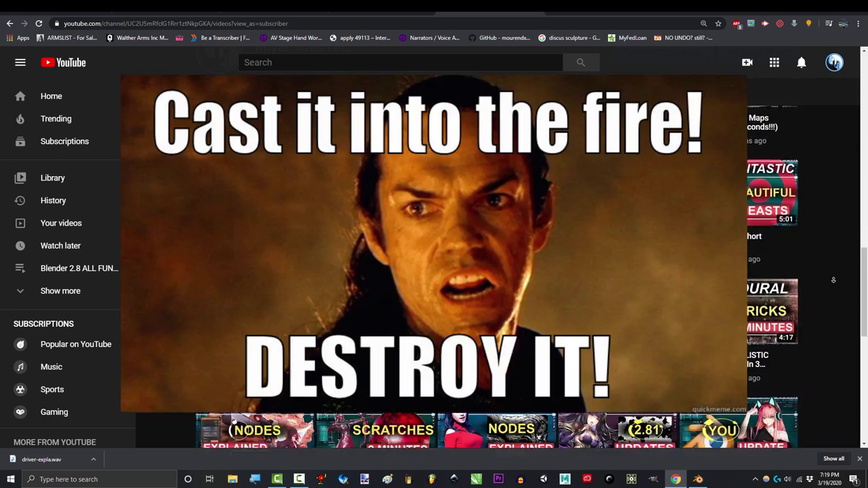
scroll(833, 280, "down", 3)
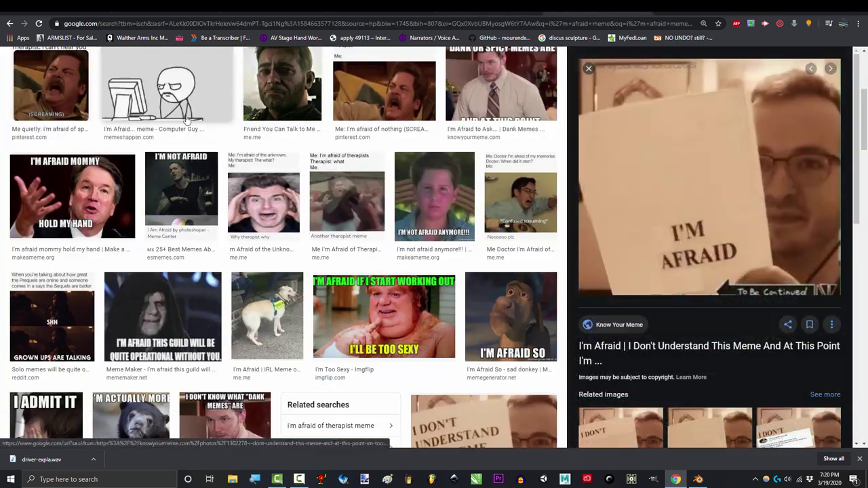
left_click(400, 291)
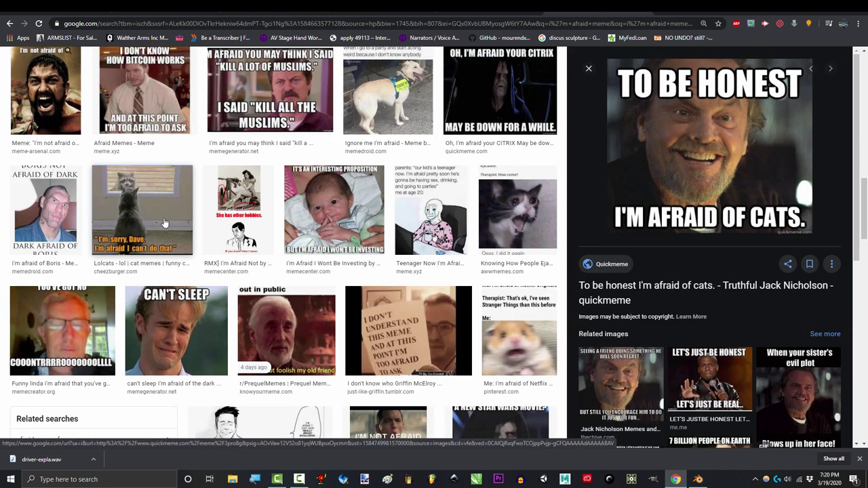
left_click(164, 222)
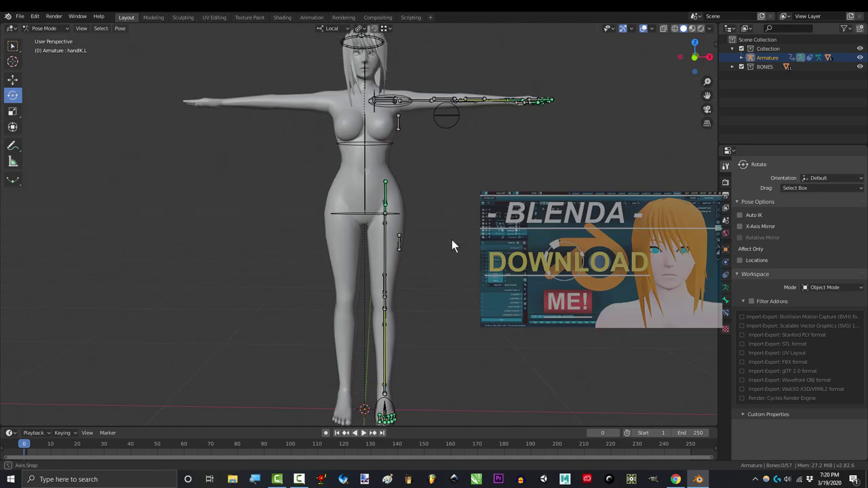
Orbit the rig and select spine, left shoulder, arm, hand IK, Pointer3.L, then a foot bone
middle_click_drag(451, 246, 298, 194)
left_click(353, 212)
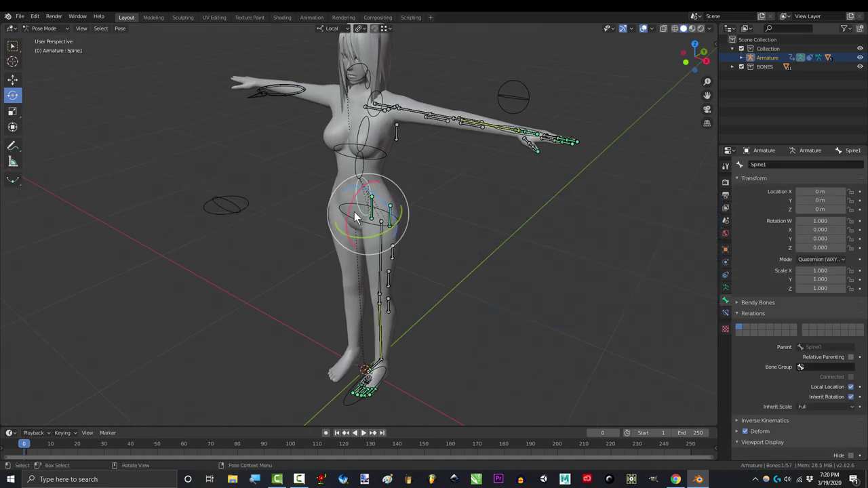
left_click(360, 177)
left_click(361, 127)
left_click(383, 109)
left_click(427, 115)
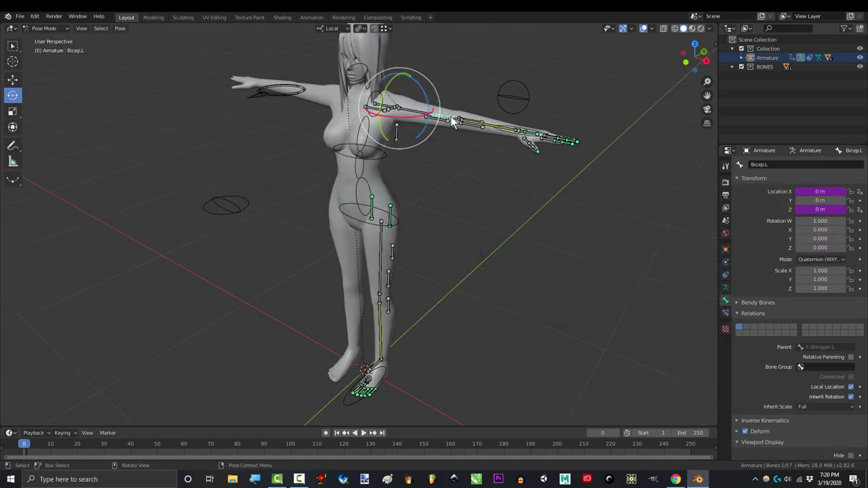
left_click(478, 124)
left_click(506, 130)
left_click(557, 141)
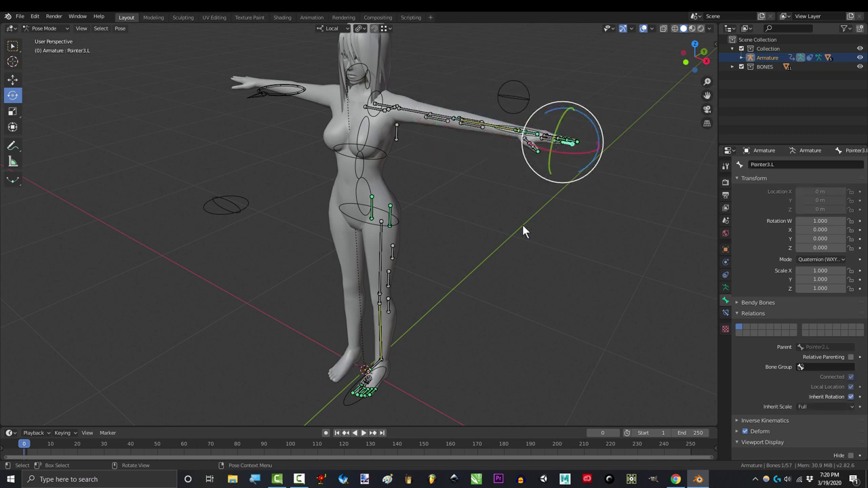
left_click(359, 397)
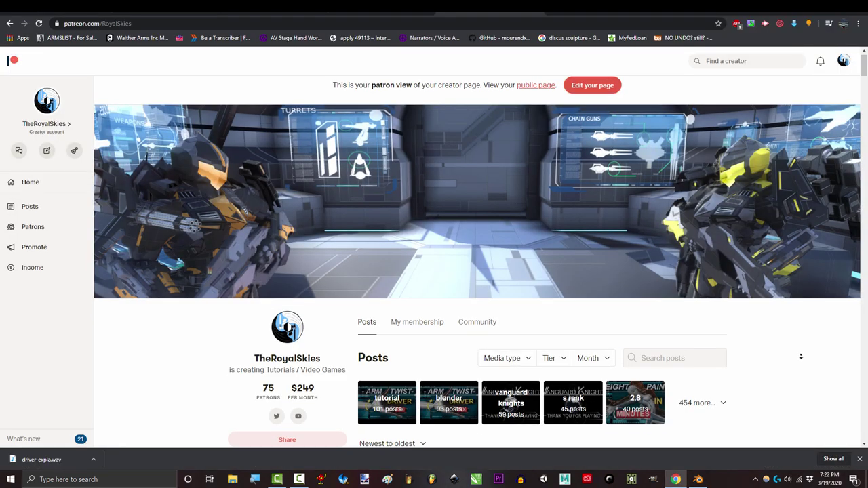
Scroll to the 'Are Drivers Confusing You ?' post and expand its full text
middle_click(800, 359)
middle_click(803, 365)
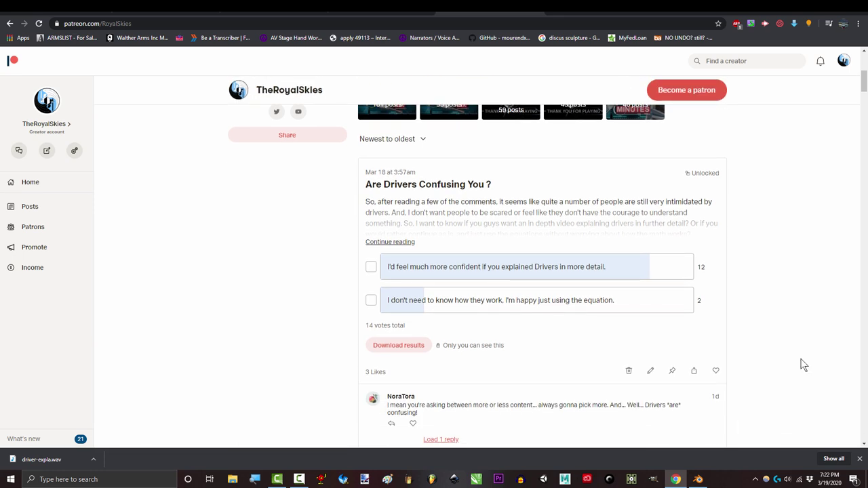
left_click(607, 233)
Highlight the first poll option's text, then orbit the Blender character
middle_click(791, 275)
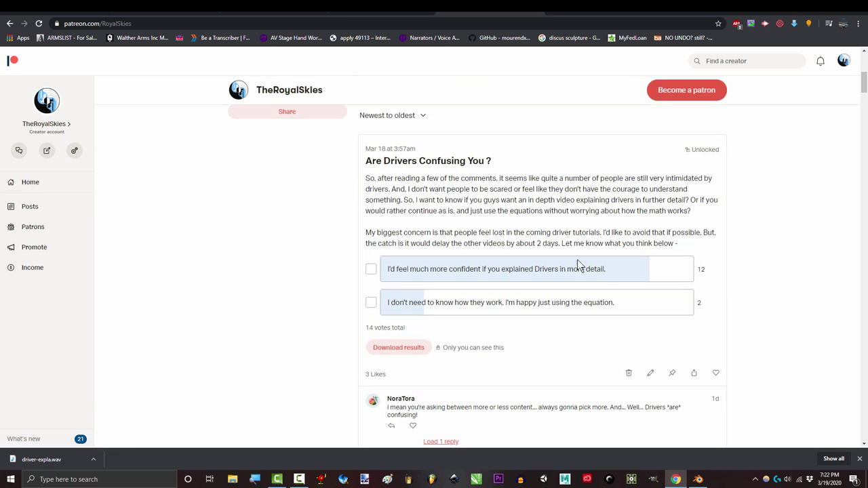
left_click_drag(391, 267, 612, 267)
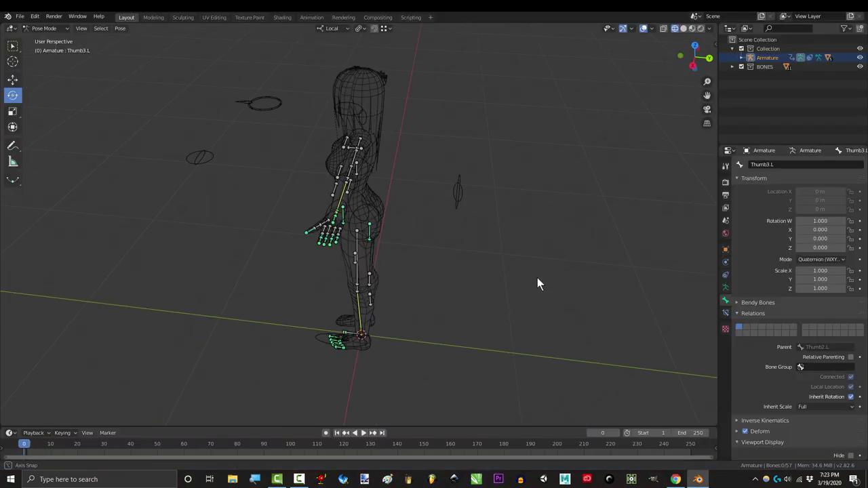
middle_click_drag(536, 277, 10, 251)
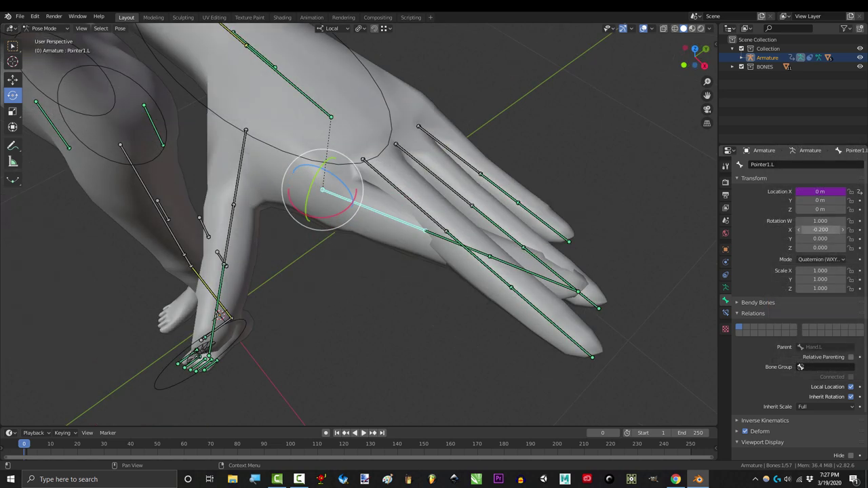
Curl the fingers by changing Rotation Y, then start editing the driver expression
mouse_move(813, 239)
left_mouse_down()
mouse_move(840, 249)
mouse_move(811, 247)
left_mouse_up()
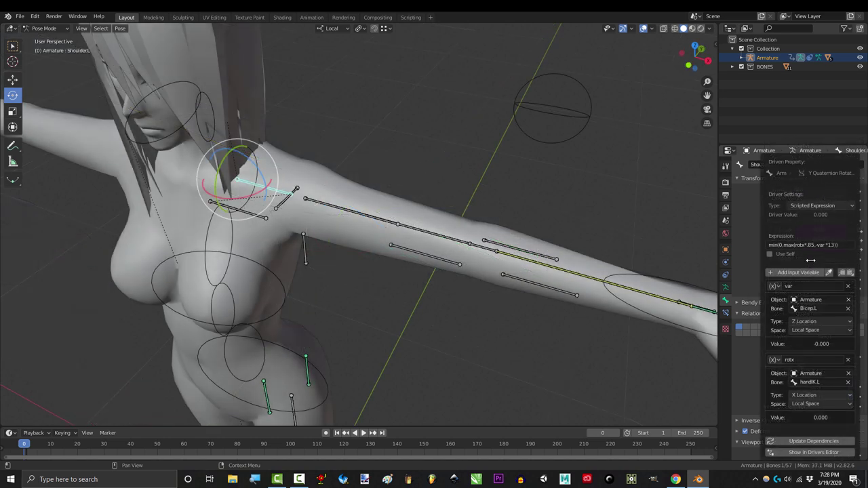
left_click(852, 248)
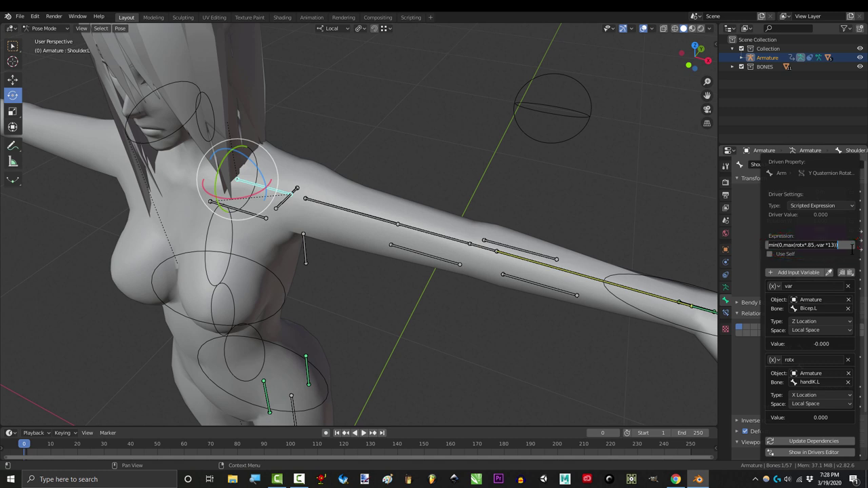
left_click(343, 209)
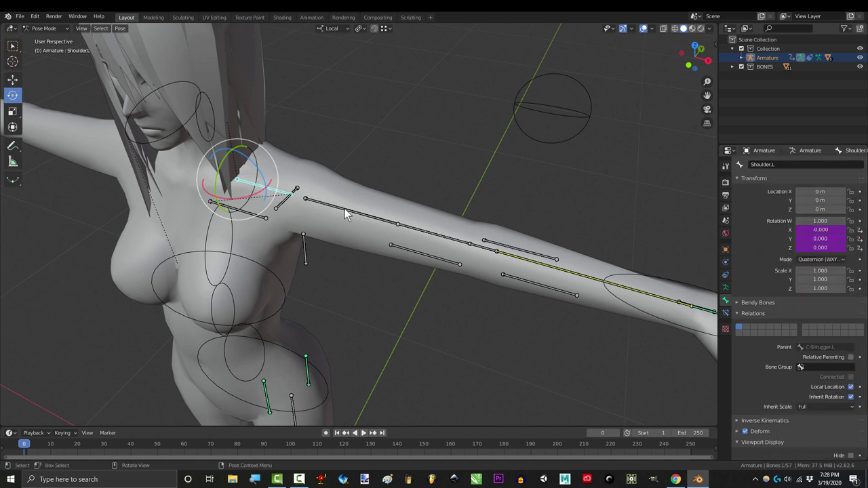
left_click(345, 211)
right_click(830, 239)
left_click(835, 240)
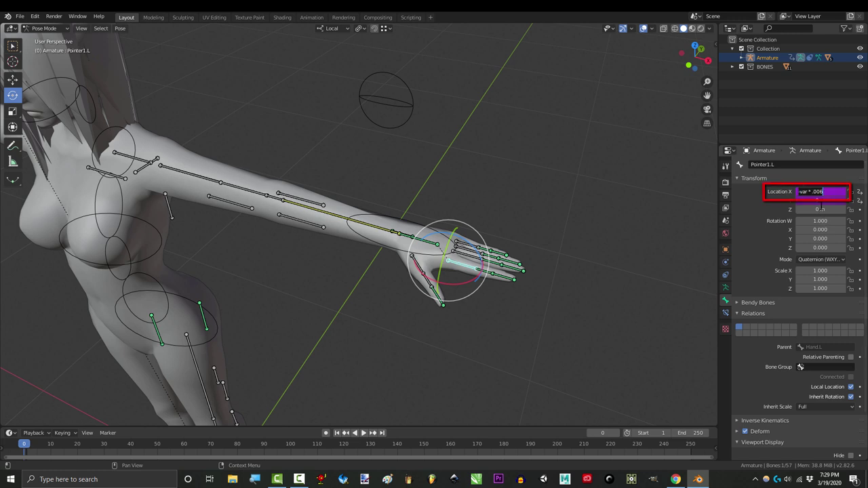
left_click(819, 238)
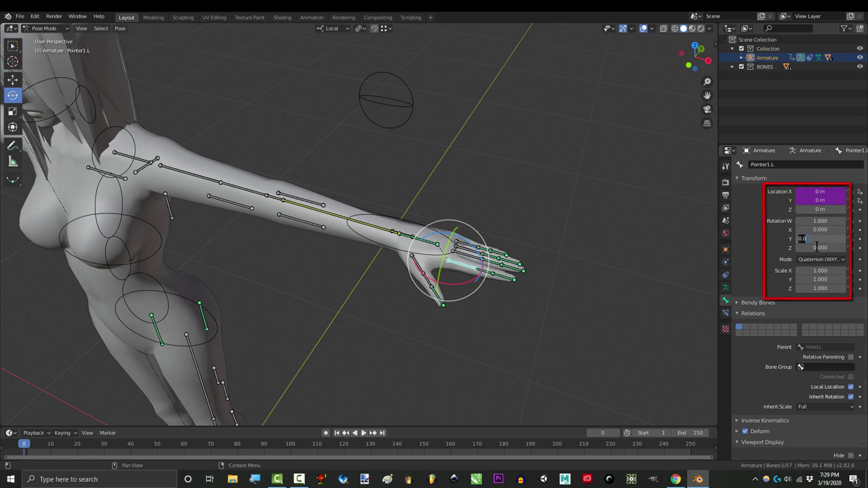
middle_click_drag(407, 271, 380, 271)
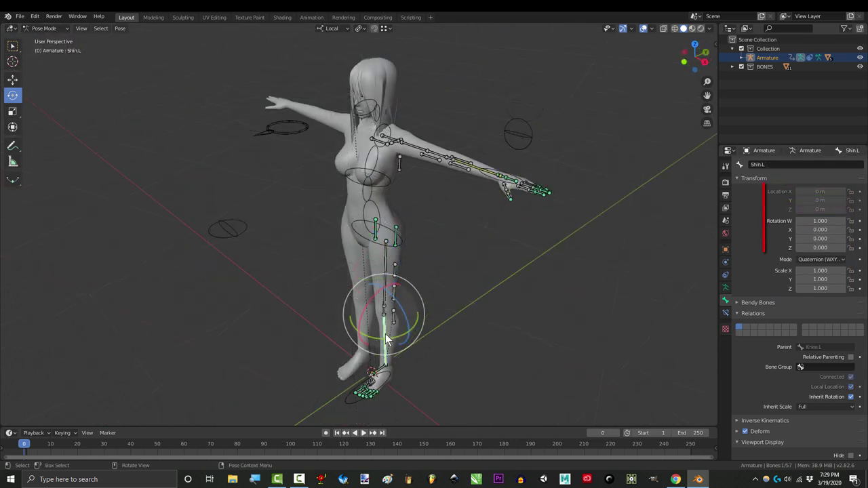
In front view, move the handIK.L bone beside the hip and rotate it
left_click(388, 267)
left_click(369, 196)
left_click(368, 88)
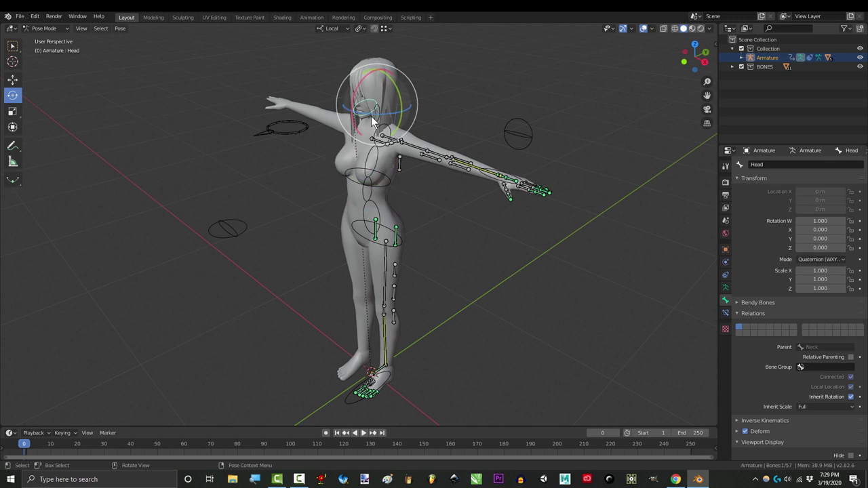
key("KP_1")
left_click(521, 141)
key("g")
left_click(521, 230)
key("r")
left_click(571, 271)
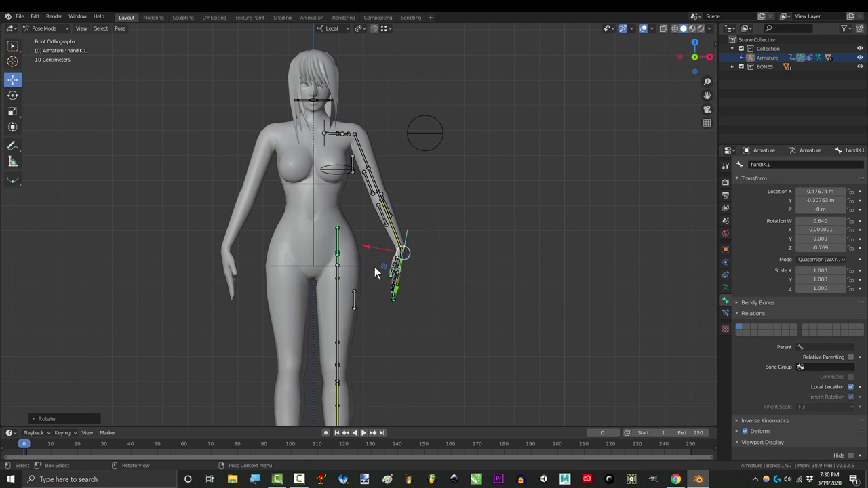
Reset the hand IK's location and rotation, then lower and rotate it again
key("alt+g")
key("alt+r")
key("g")
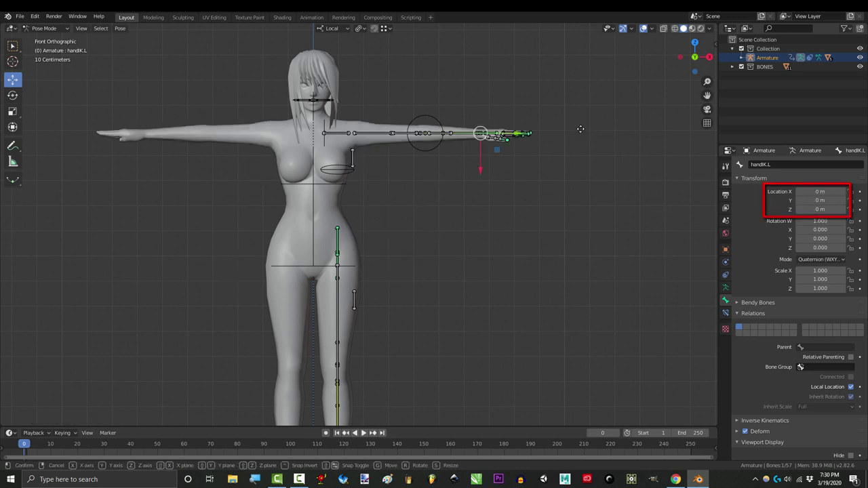
left_click(513, 238)
key("r")
left_click(411, 305)
Move the Toe.L bone vertically so the left leg bends
middle_click_drag(411, 304, 428, 165, "shift")
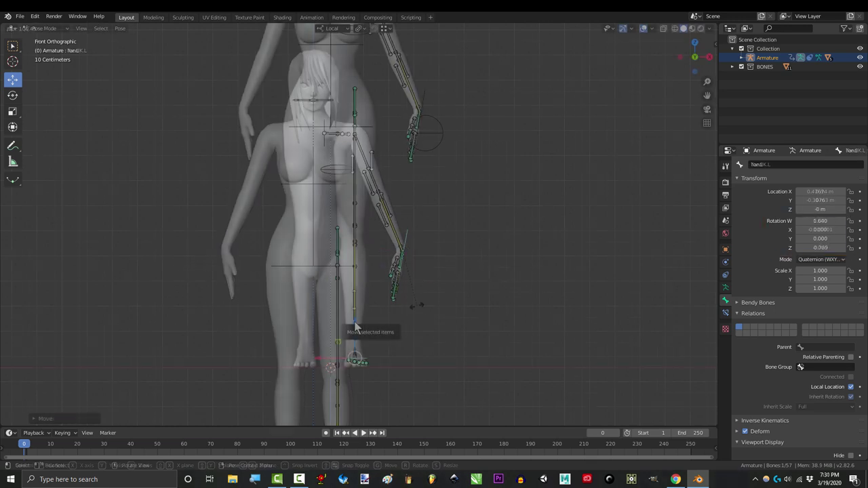
left_click(357, 365)
key("g")
key("z")
key("z")
key("z")
left_click(416, 273)
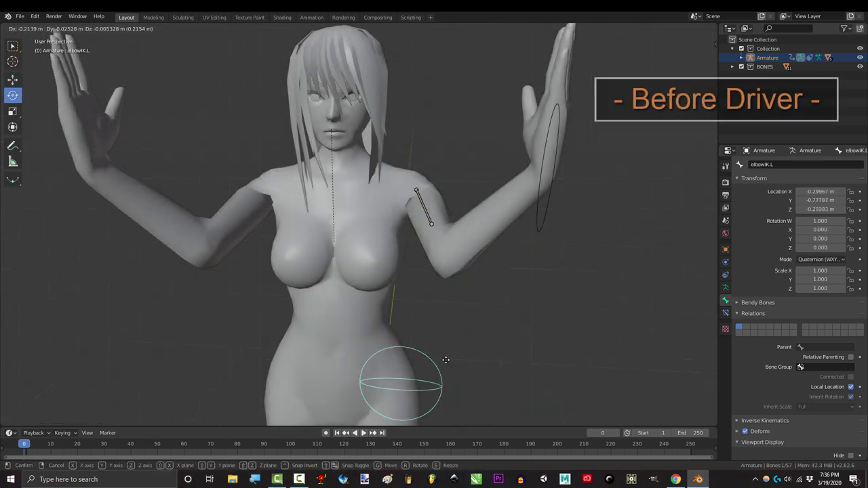
Place the elbow IK, rotate cBicep.L about 53 degrees, and orbit around the pose
left_click(524, 355)
left_click(439, 210)
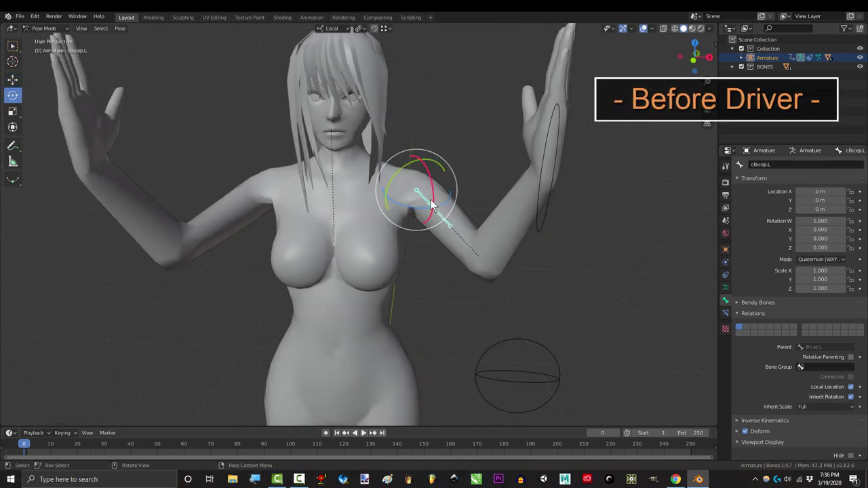
left_click_drag(399, 175, 387, 194)
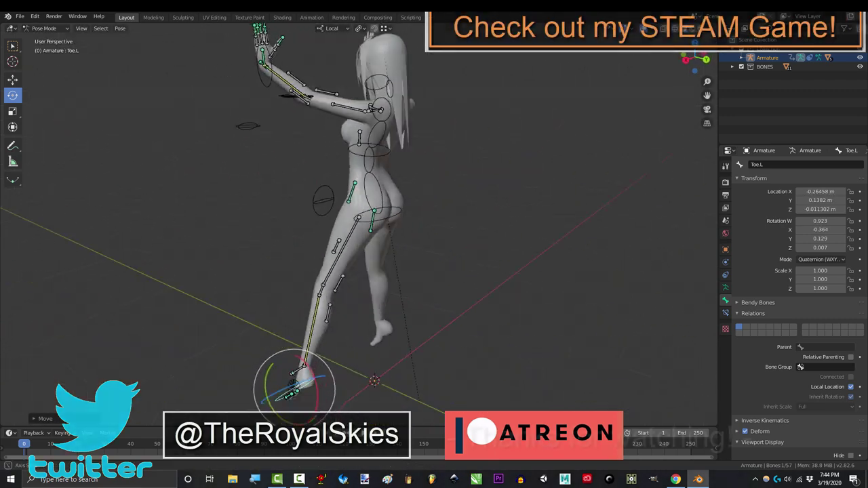
middle_click_drag(359, 237, 699, 237)
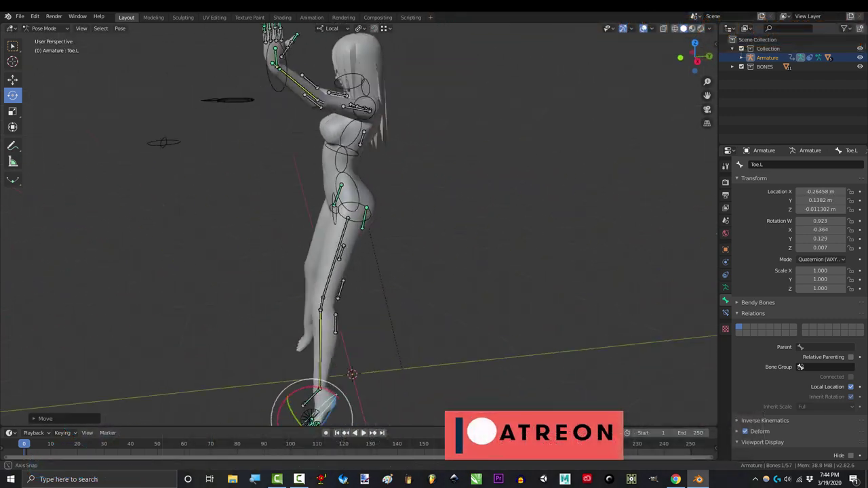